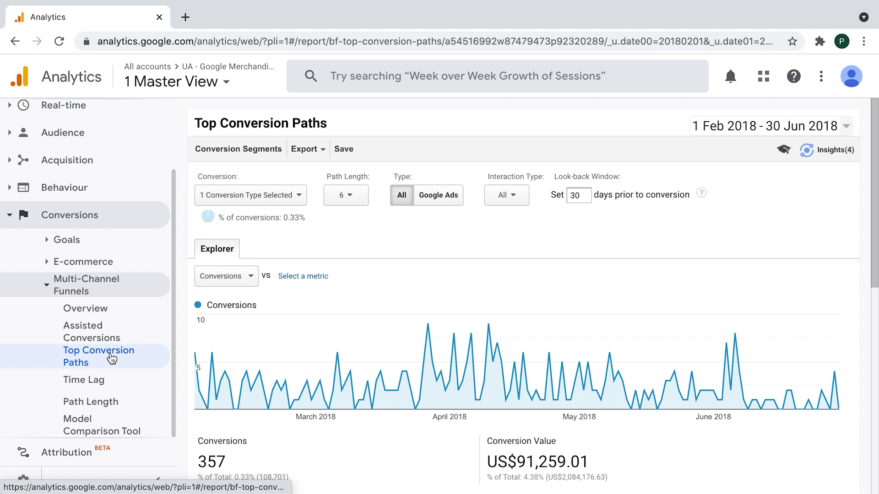
left_click(357, 197)
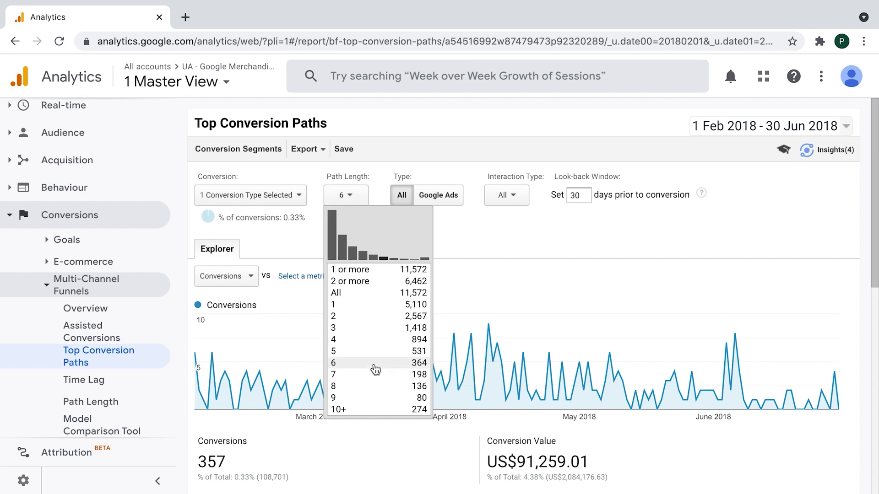
left_click(375, 369)
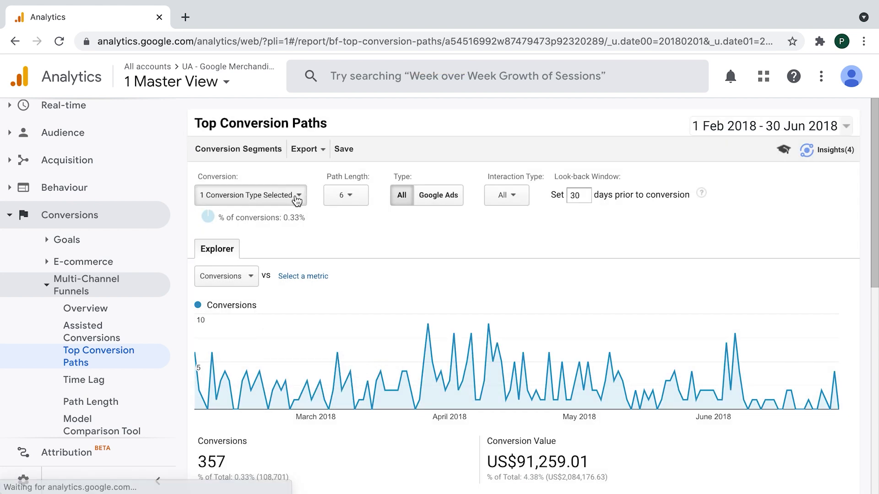
left_click(297, 198)
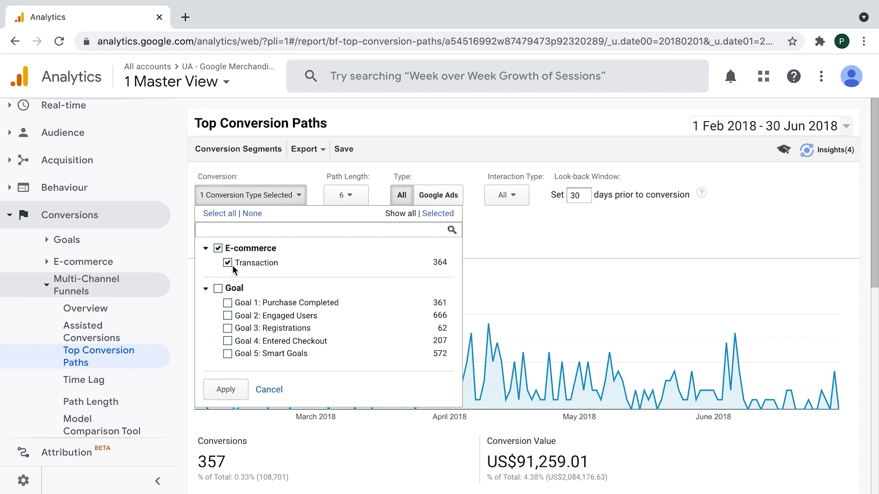
left_click(553, 233)
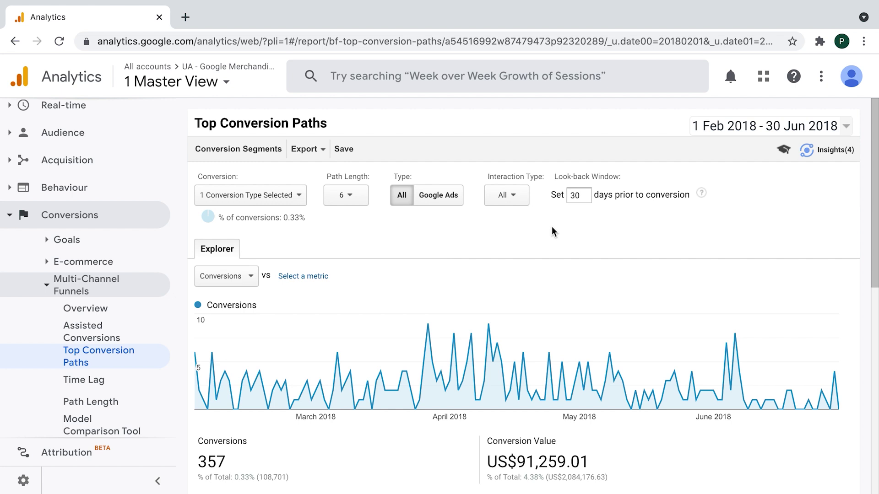
Collapse the left navigation sidebar so the Top Conversion Paths table spans the full width
scroll(430, 274, "down", 3)
scroll(429, 274, "down", 3)
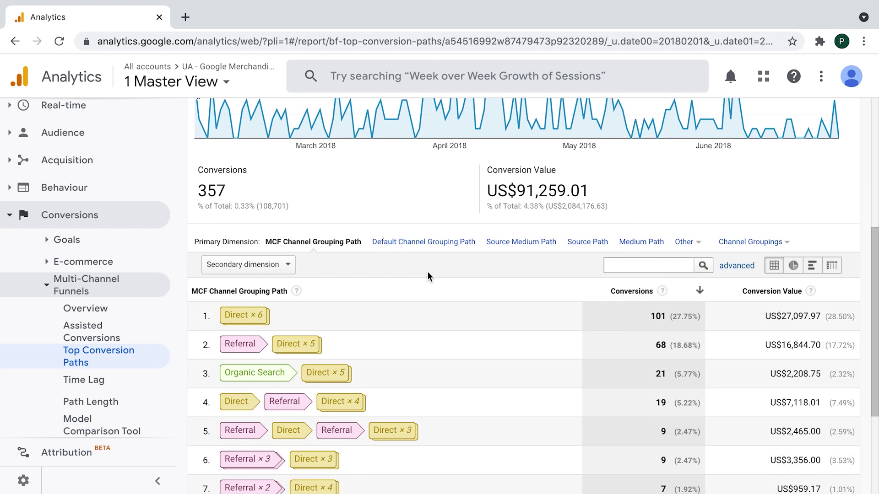
left_click(156, 482)
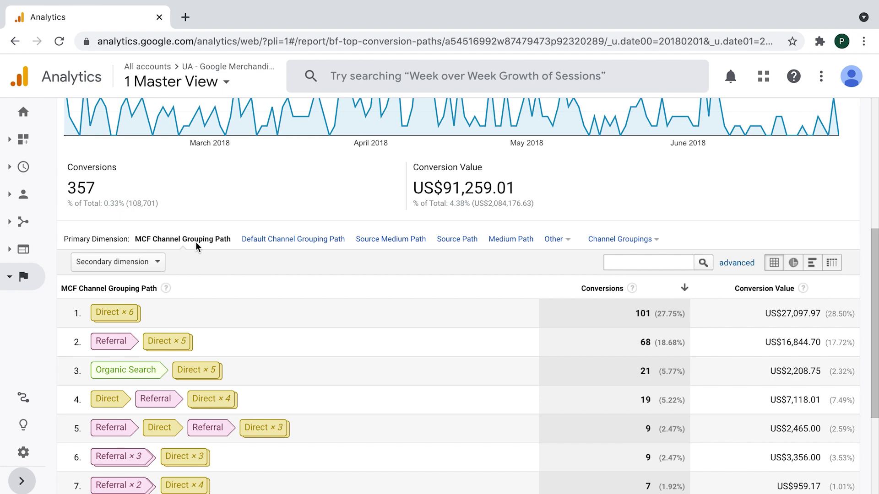
Switch the conversion paths to Source/Medium Path, show 250 rows, and scroll through the table
left_click(409, 239)
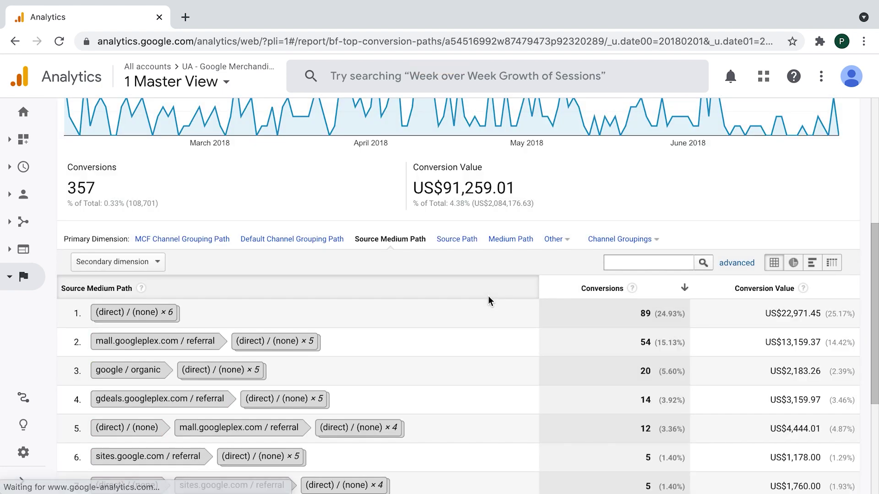
scroll(488, 295, "down", 4)
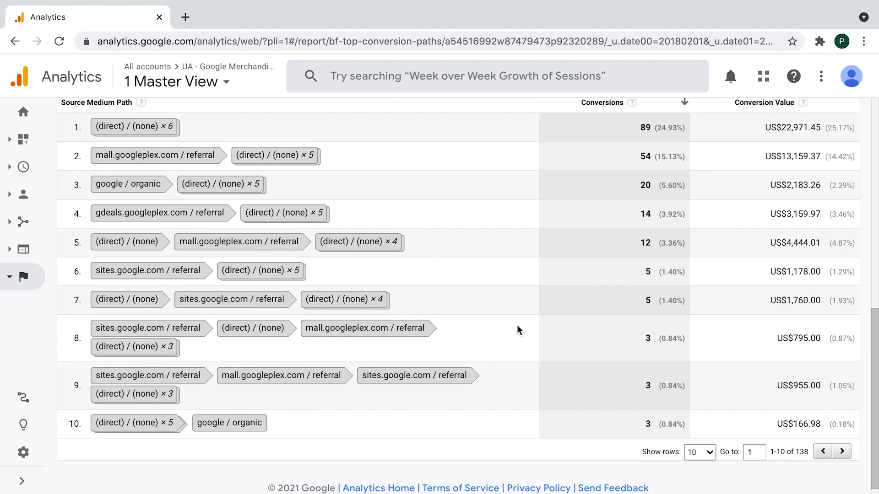
left_click(701, 455)
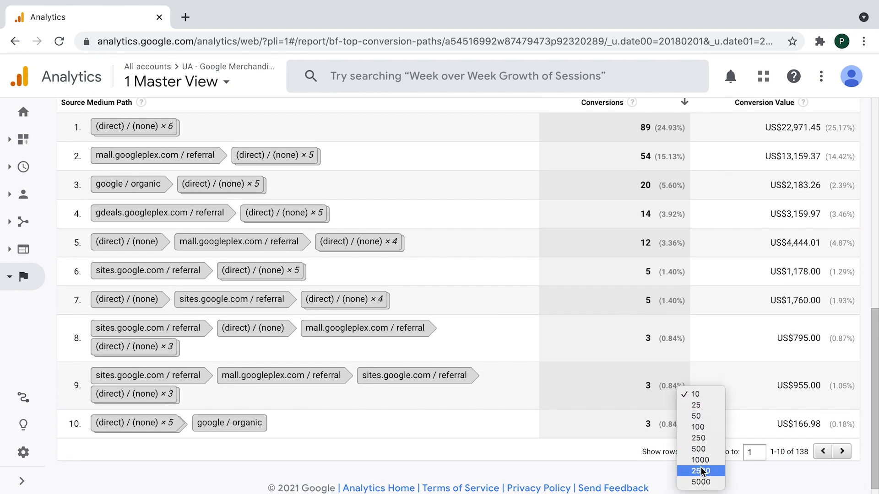
left_click(705, 437)
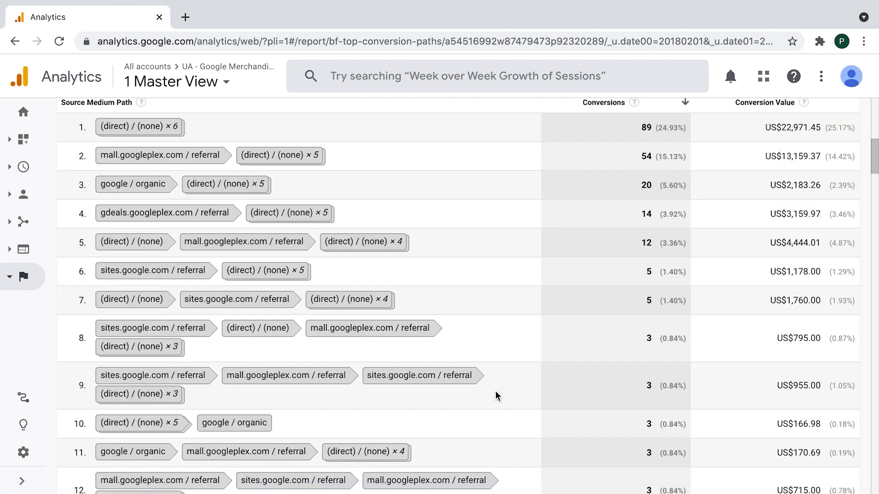
scroll(495, 396, "down", 4)
scroll(495, 392, "down", 1)
scroll(495, 392, "down", 5)
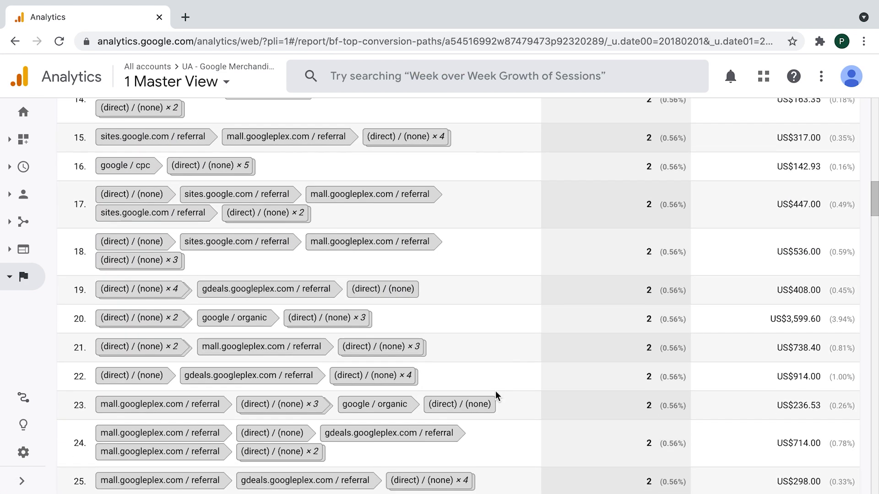
scroll(496, 396, "down", 9)
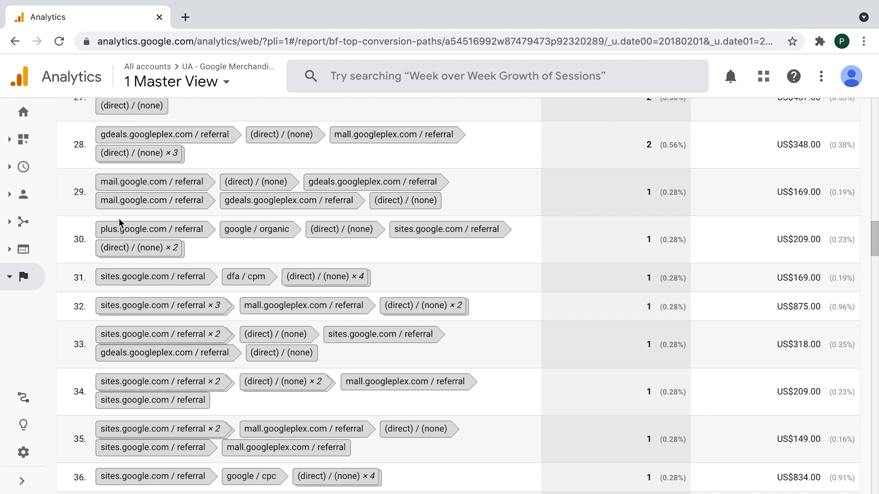
left_click(24, 222)
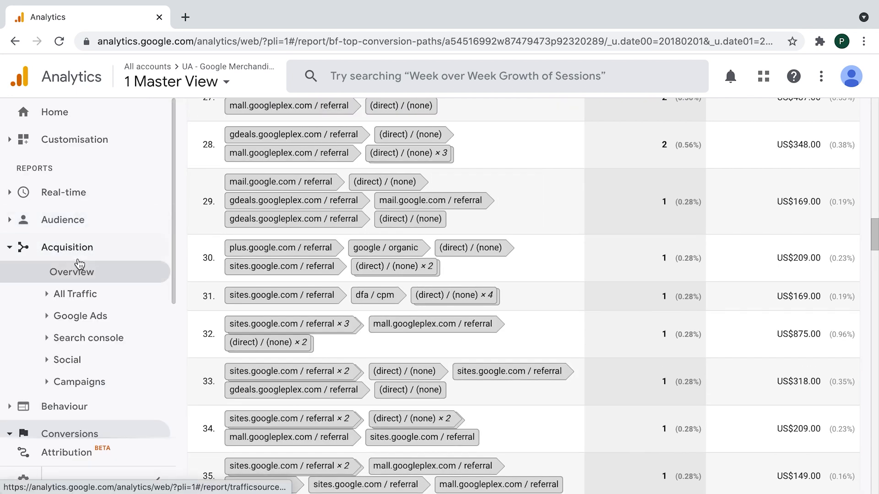
left_click(86, 297)
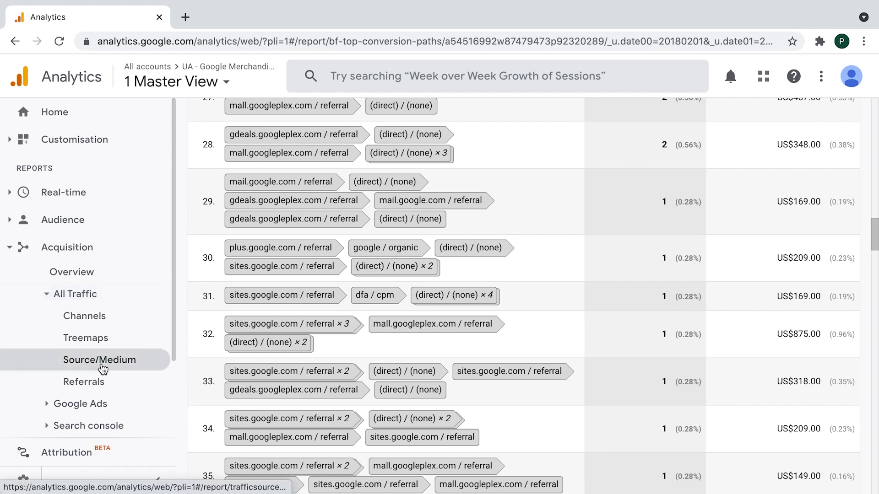
left_click(44, 299)
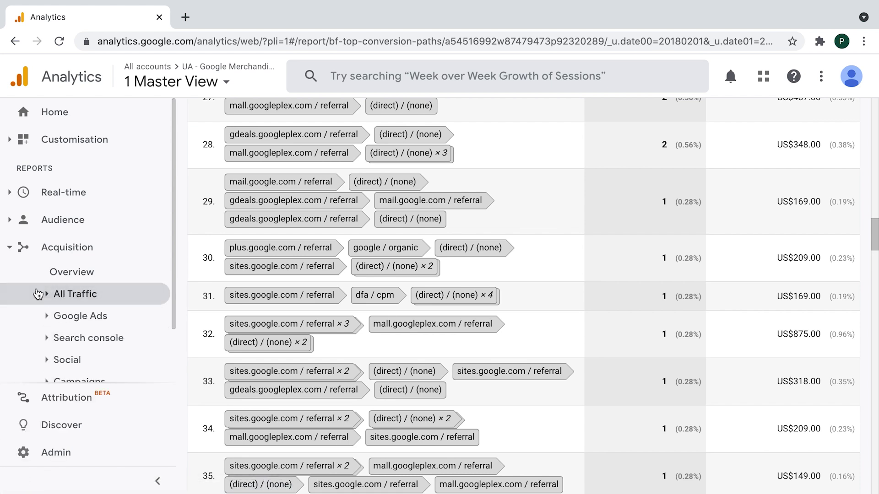
left_click(10, 249)
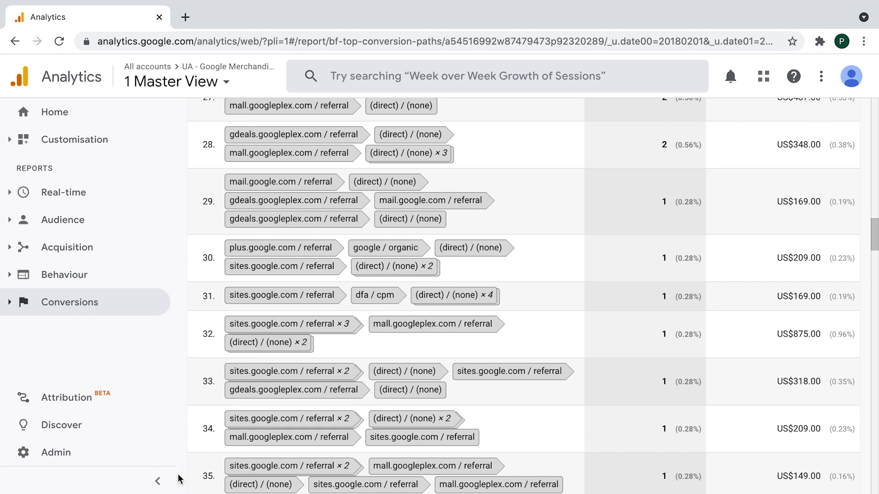
left_click(159, 482)
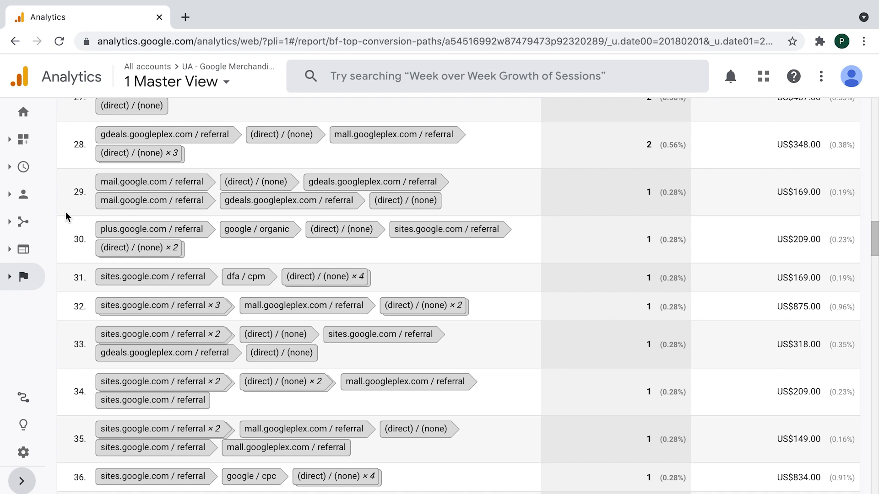
Expand the sidebar and open Conversions > Multi-Channel Funnels > Assisted Conversions
left_click(20, 280)
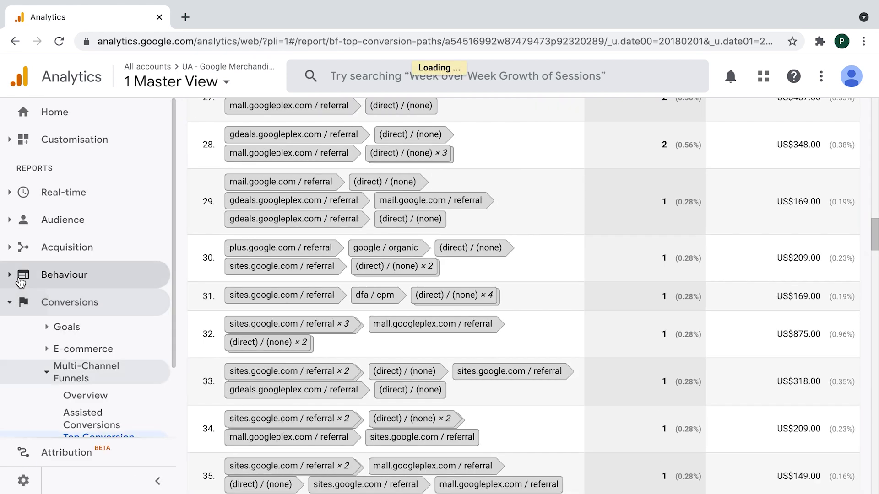
scroll(117, 275, "down", 2)
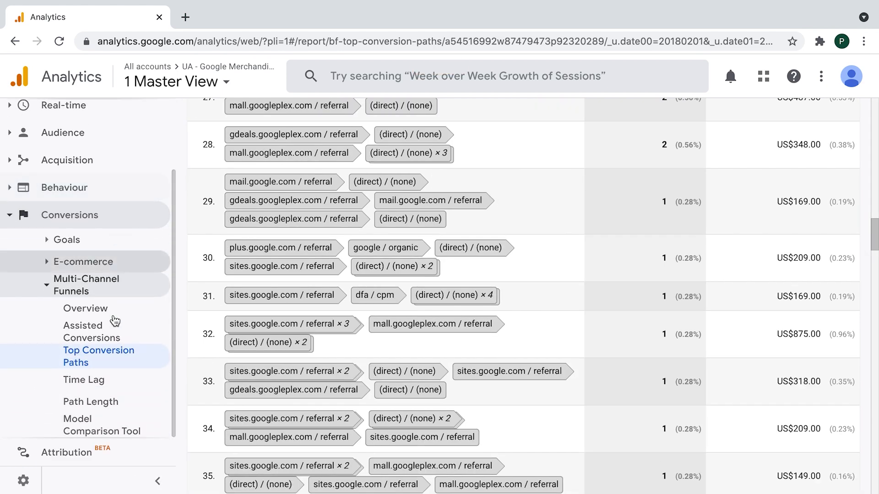
left_click(110, 334)
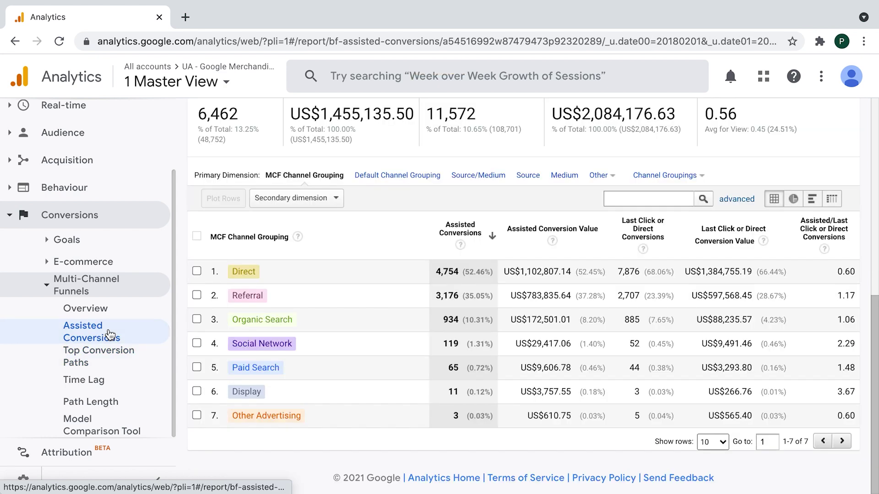
left_click(159, 486)
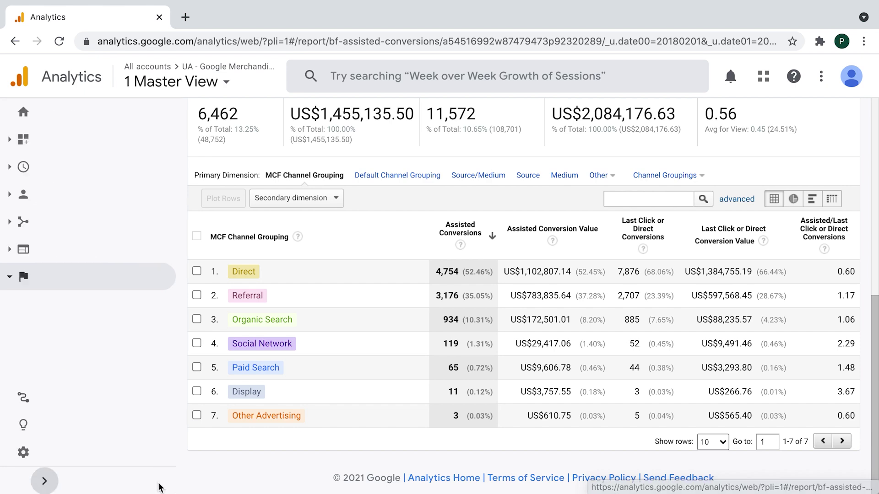
scroll(312, 300, "up", 7)
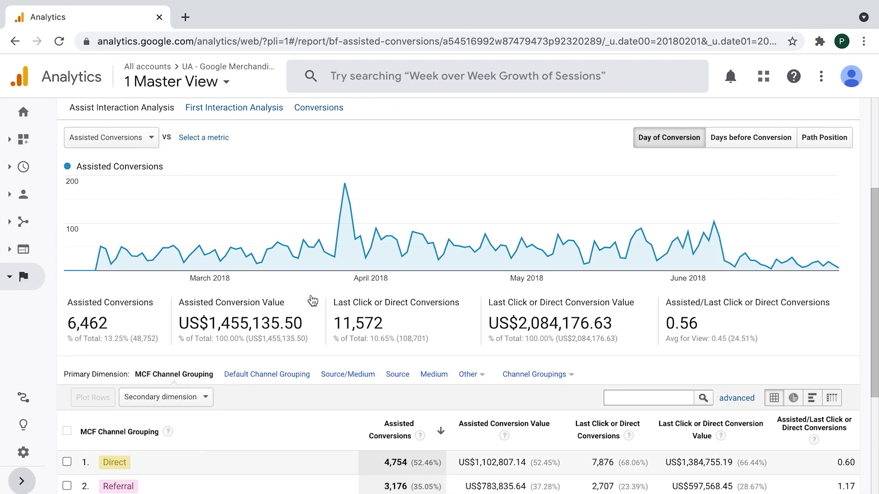
left_click(163, 171)
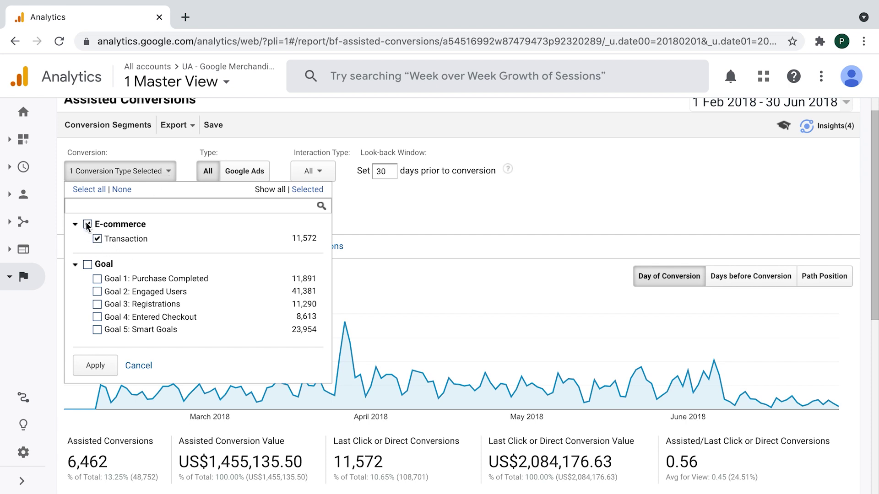
left_click(401, 207)
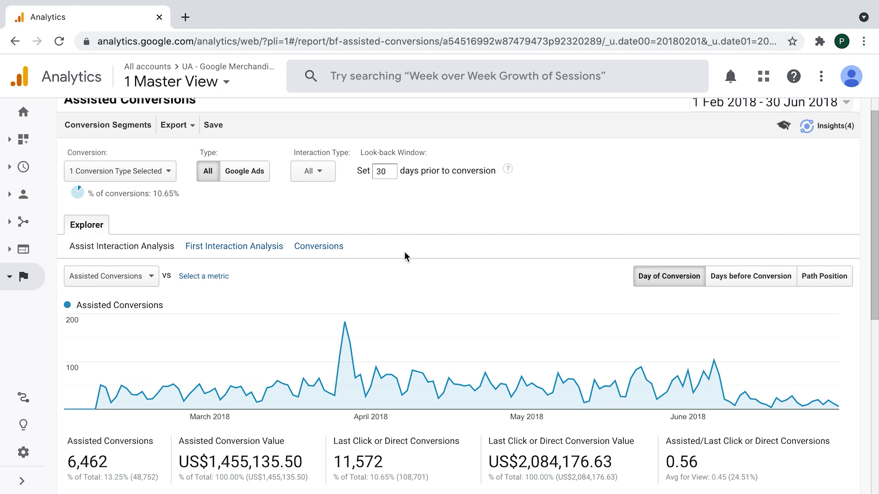
scroll(405, 251, "down", 7)
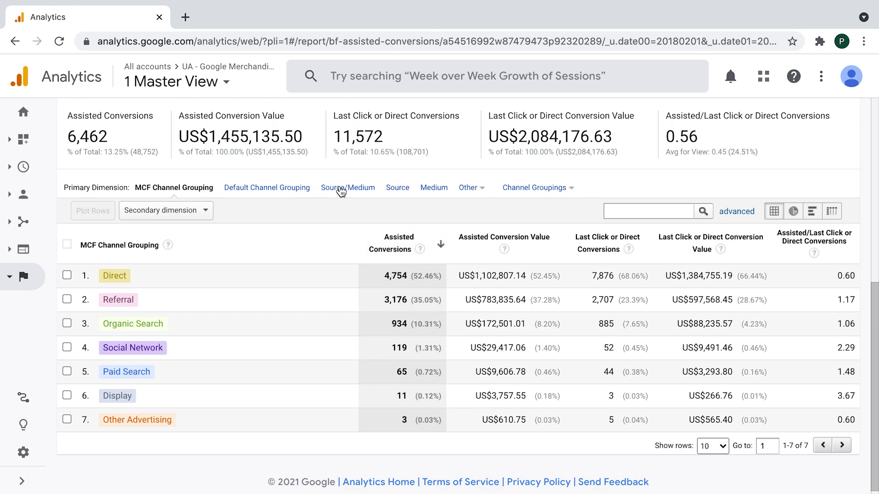
Set the Assisted Conversions primary dimension to Source/Medium and scroll the results
left_click(344, 188)
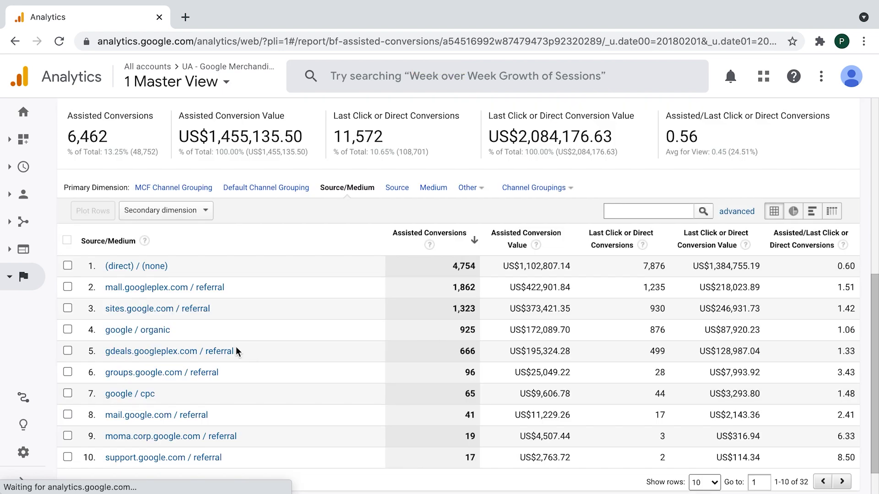
scroll(237, 351, "down", 1)
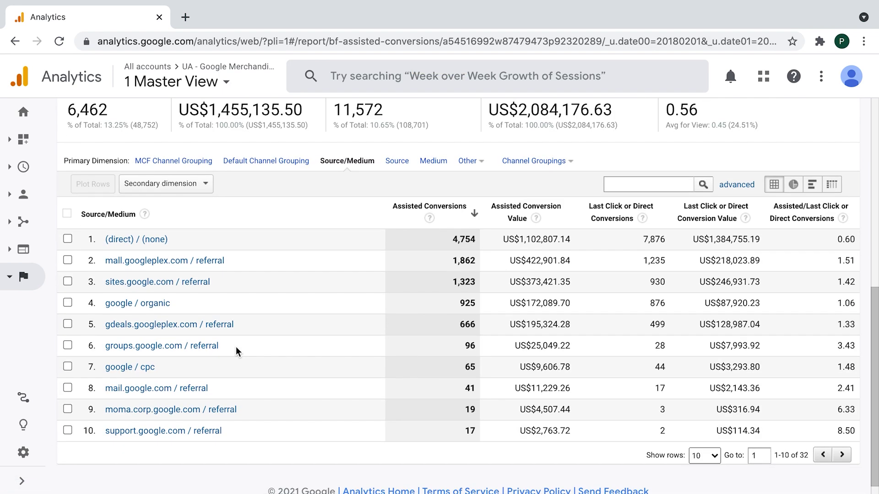